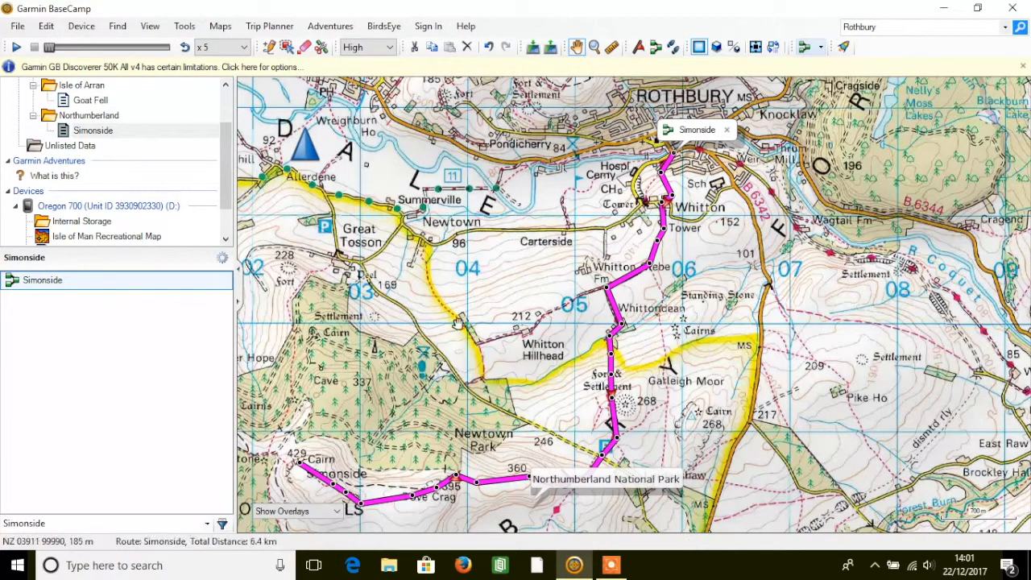
# Examine the course and direction of the Simonside route on the map from Rothbury to the Simonside summit
pyautogui.moveTo(421, 366); pyautogui.dragTo(456, 380)
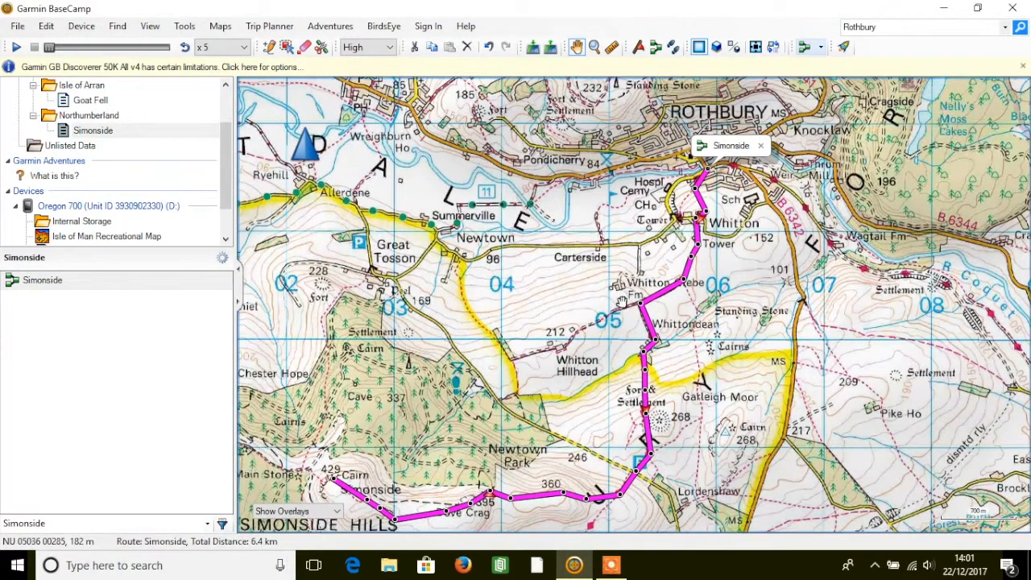
pyautogui.click(761, 146)
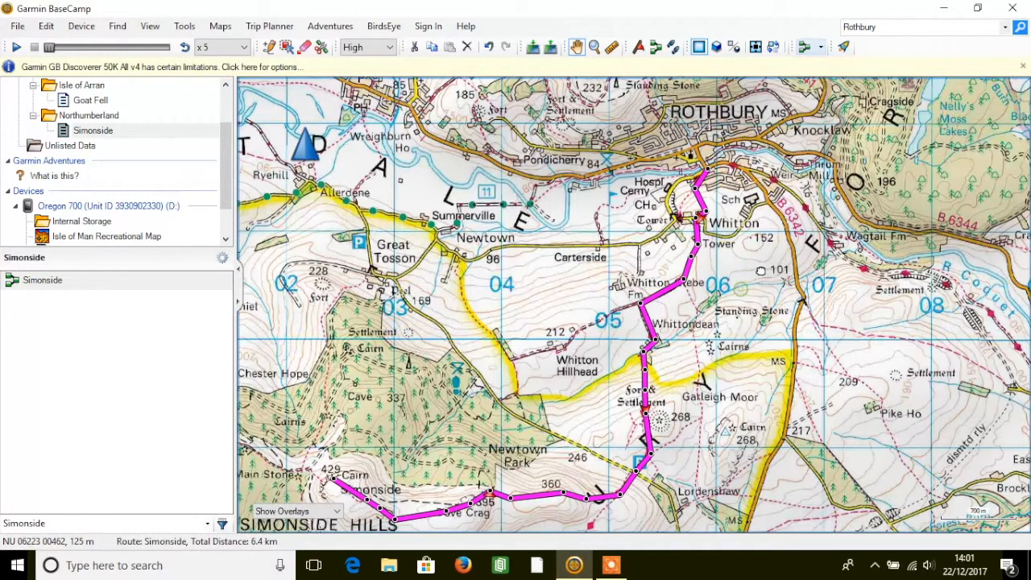
pyautogui.moveTo(760, 271); pyautogui.dragTo(852, 226)
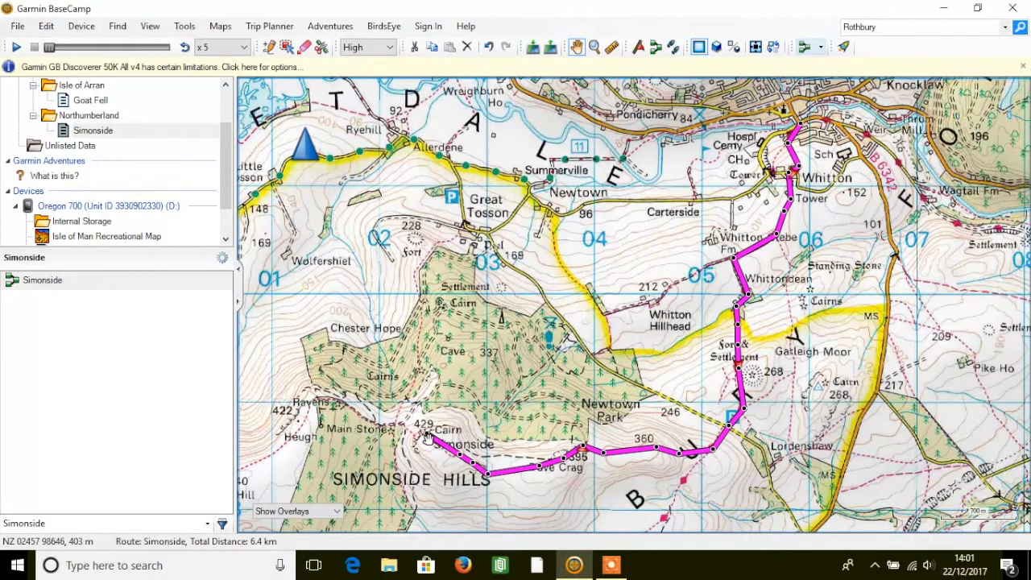
pyautogui.click(94, 131)
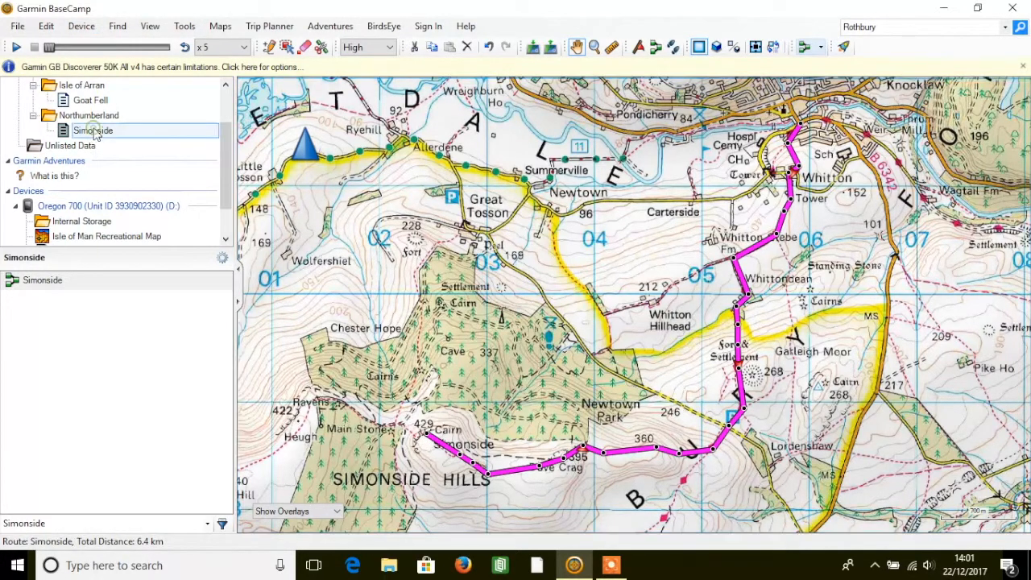
pyautogui.click(45, 282)
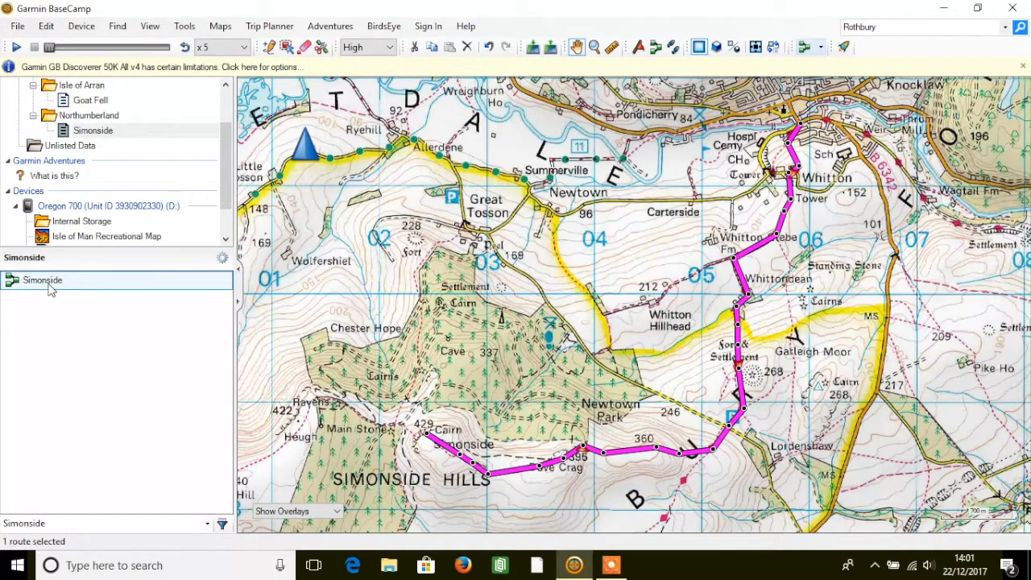
pyautogui.scroll(2, 782, 222)
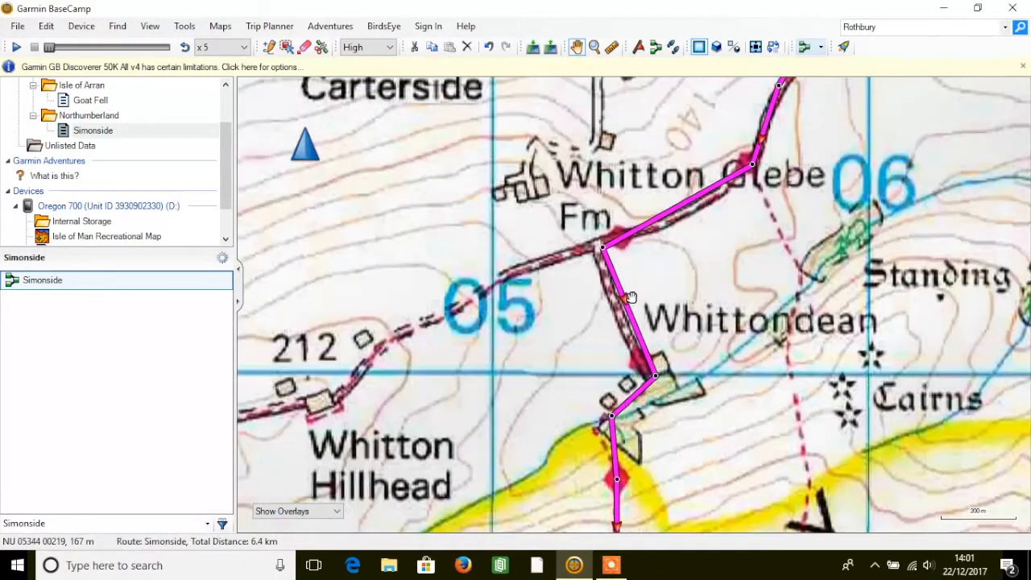
pyautogui.moveTo(630, 398); pyautogui.dragTo(734, 165)
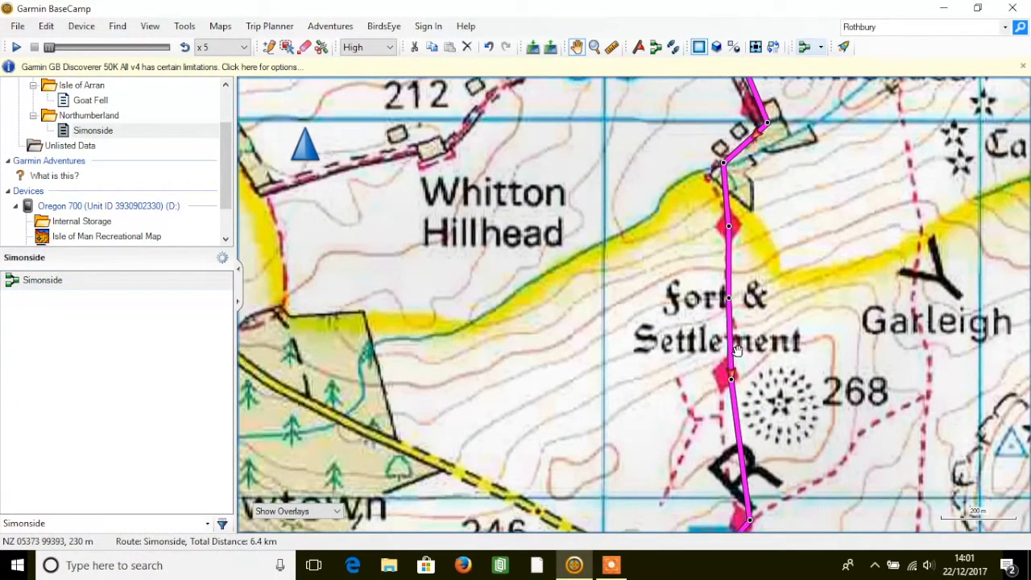
pyautogui.moveTo(709, 511); pyautogui.dragTo(779, 381)
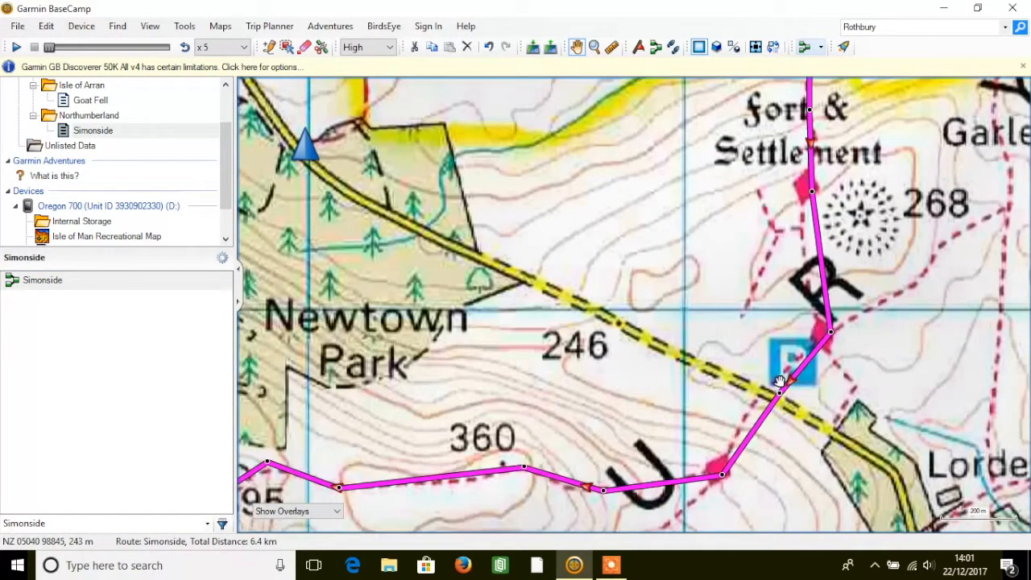
pyautogui.moveTo(250, 490); pyautogui.dragTo(402, 432)
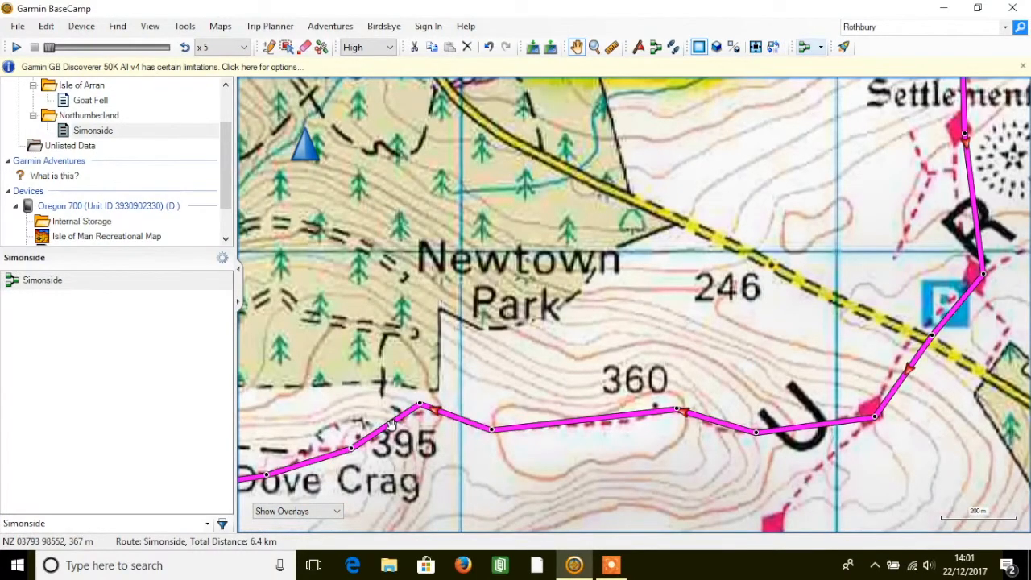
pyautogui.scroll(-1, 411, 406)
pyautogui.scroll(-1, 411, 406)
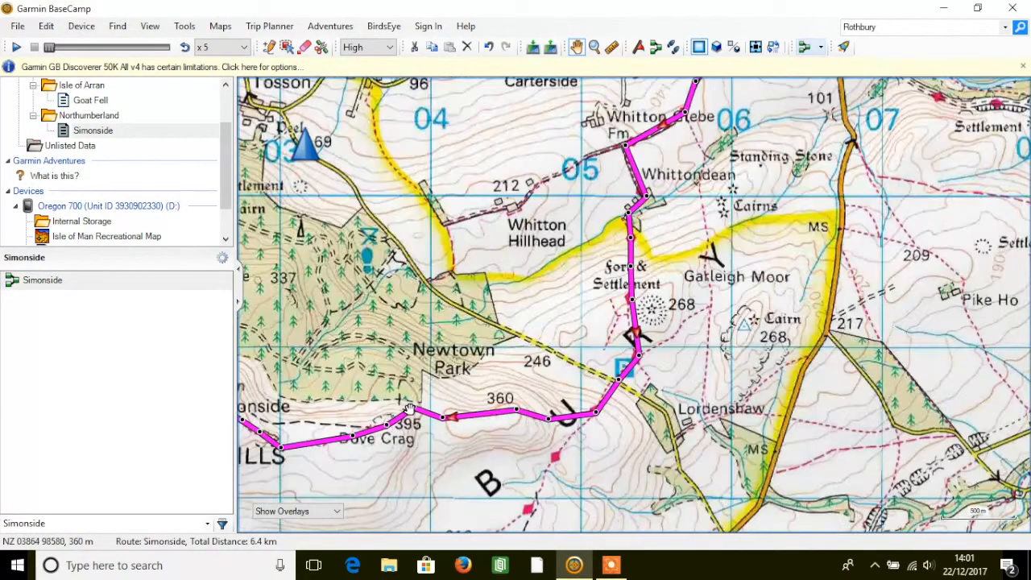
# Duplicate the Simonside route and invert the direction of the copy
pyautogui.rightClick(46, 283)
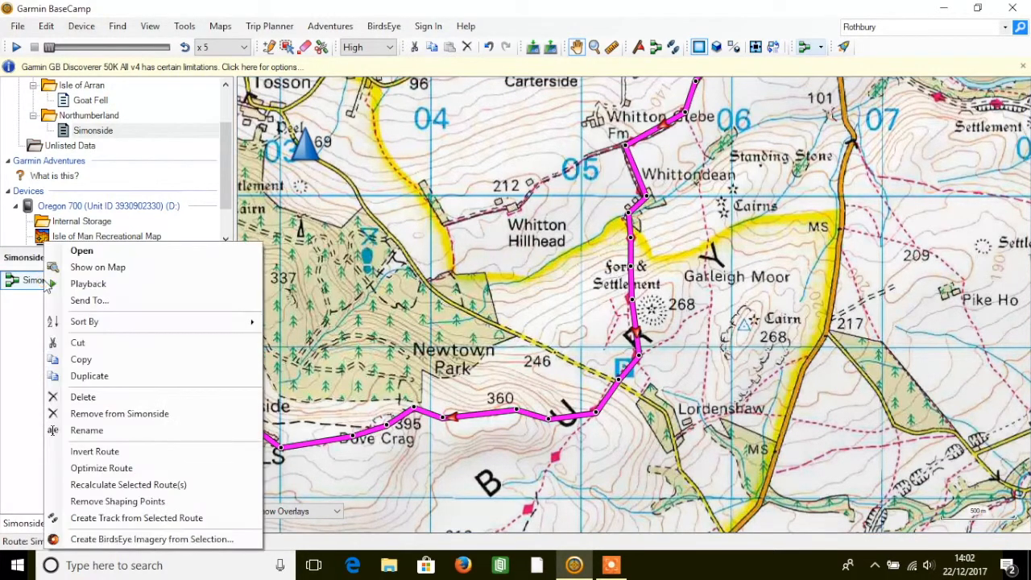
pyautogui.click(91, 379)
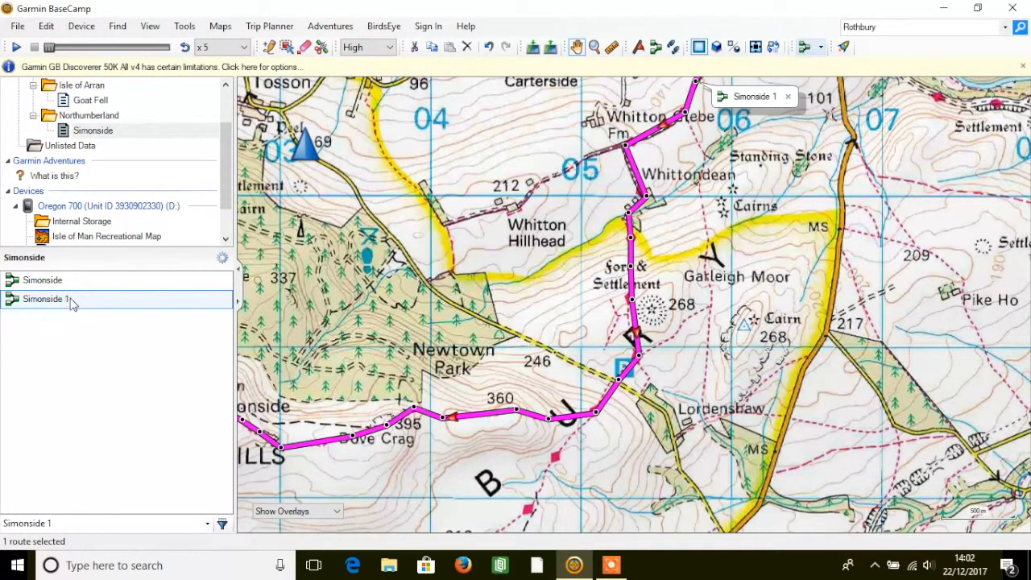
pyautogui.rightClick(24, 304)
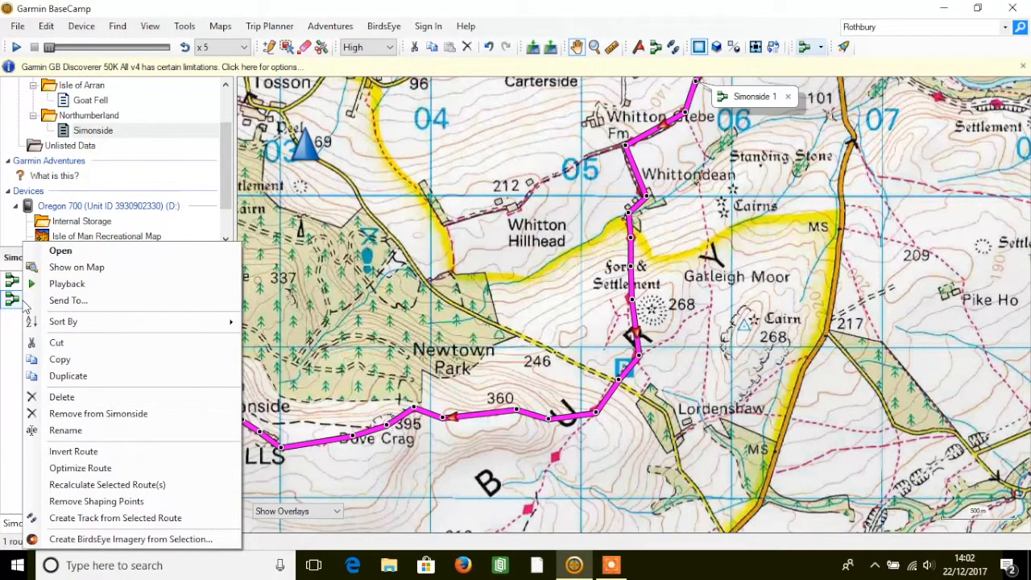
pyautogui.click(98, 458)
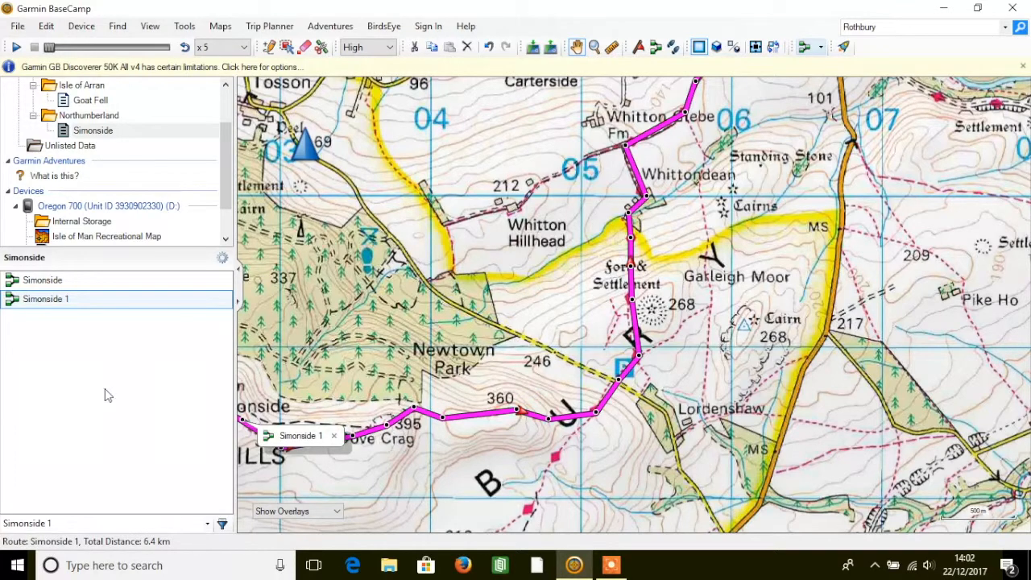
# Check the direction arrows of the inverted Simonside 1 route along its course back towards Rothbury
pyautogui.scroll(2, 535, 403)
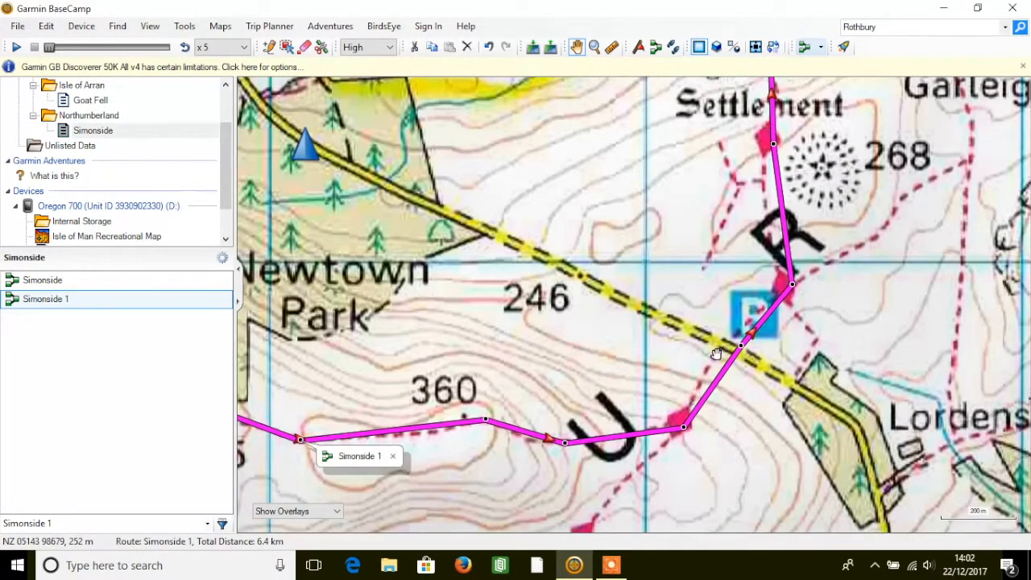
pyautogui.moveTo(744, 280); pyautogui.dragTo(593, 420)
pyautogui.moveTo(691, 235); pyautogui.dragTo(704, 380)
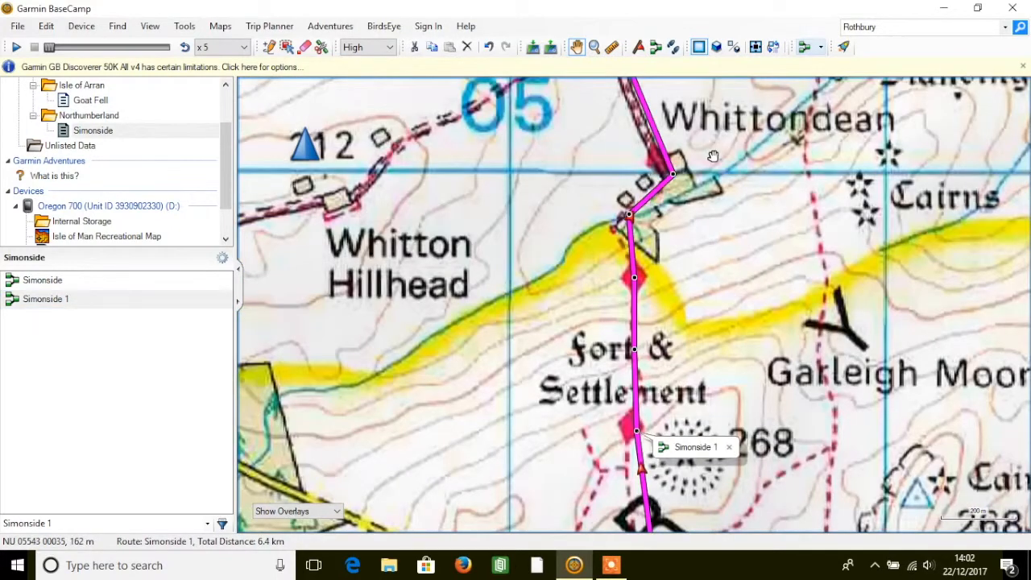
pyautogui.moveTo(714, 156); pyautogui.dragTo(746, 326)
pyautogui.moveTo(867, 164); pyautogui.dragTo(745, 302)
pyautogui.scroll(-2, 745, 302)
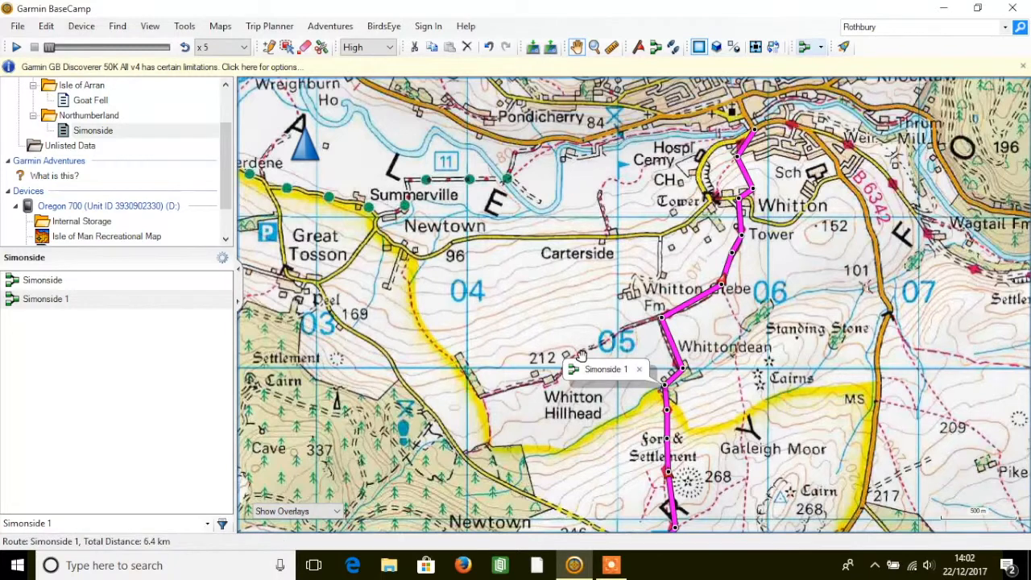
pyautogui.moveTo(582, 355); pyautogui.dragTo(716, 207)
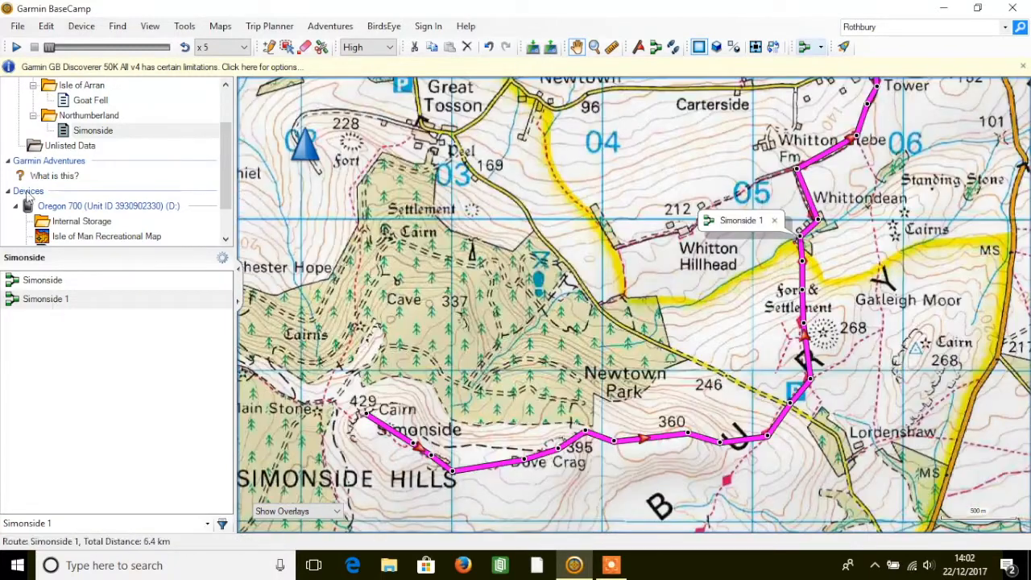
# Rename the original Simonside route to Simonside Out
pyautogui.click(42, 280)
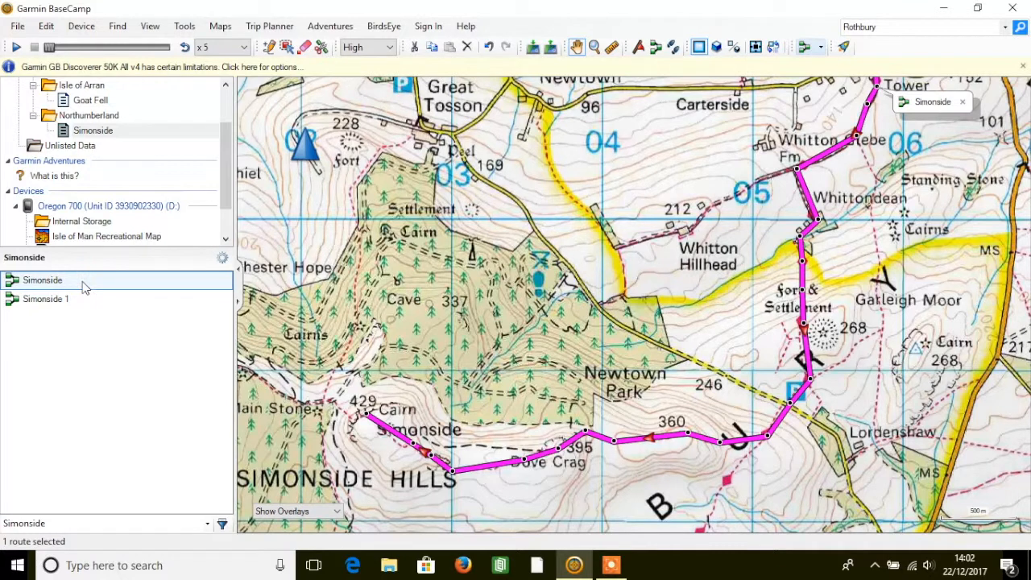
pyautogui.rightClick(83, 287)
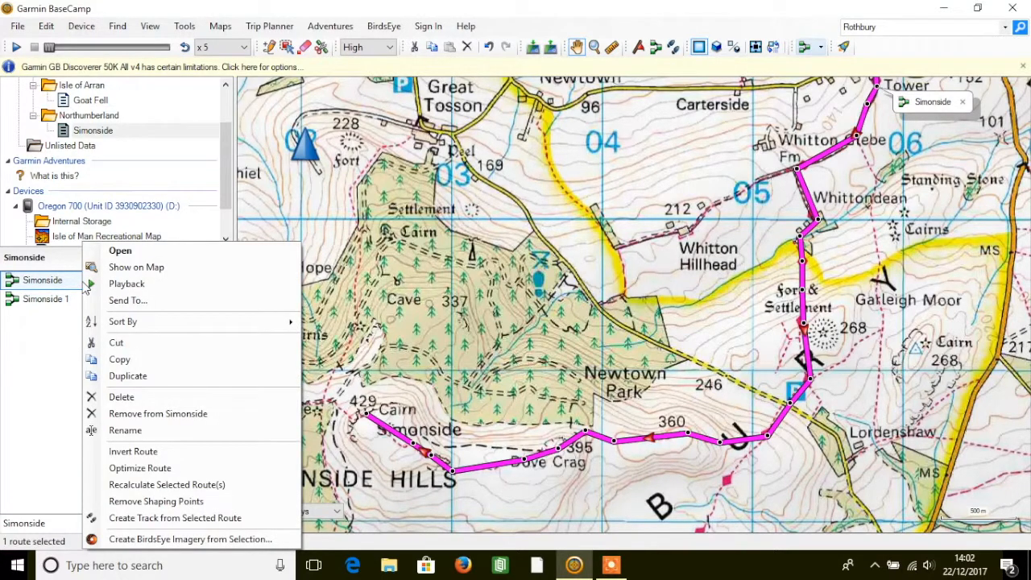
pyautogui.click(141, 431)
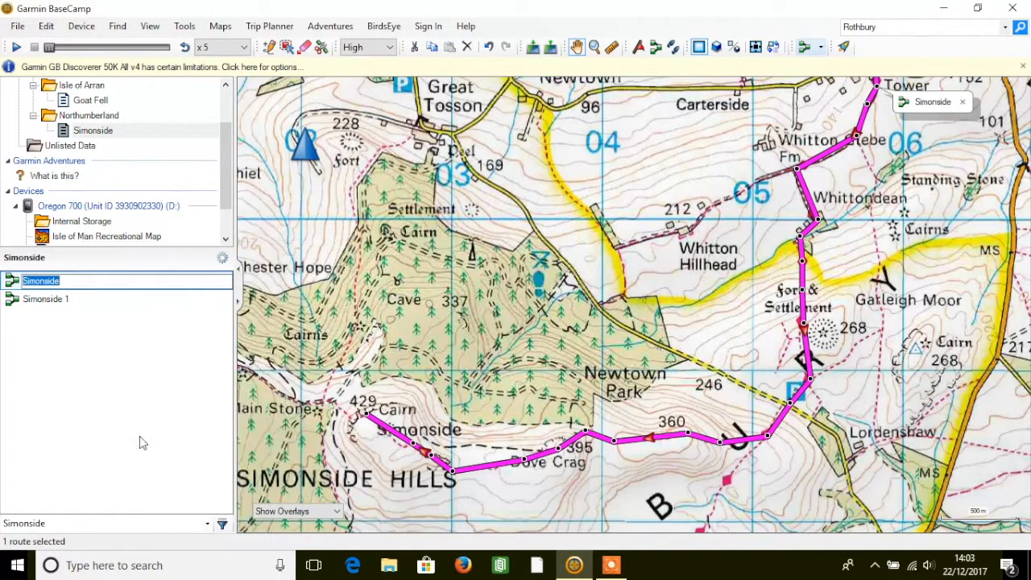
pyautogui.click(94, 284)
pyautogui.write('Out')
pyautogui.click(57, 327)
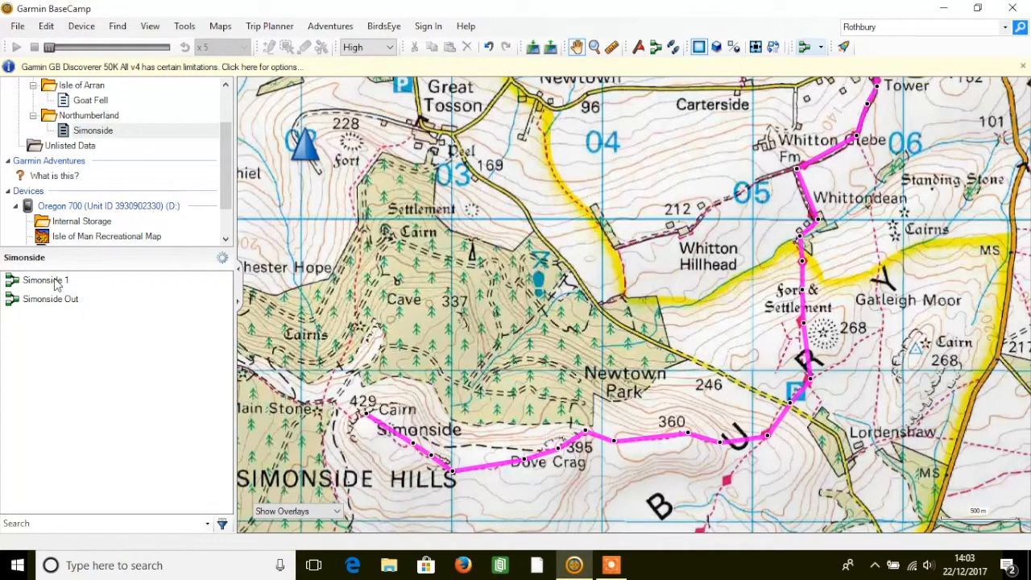
# Rename the inverted Simonside 1 route to Simonside In
pyautogui.click(55, 281)
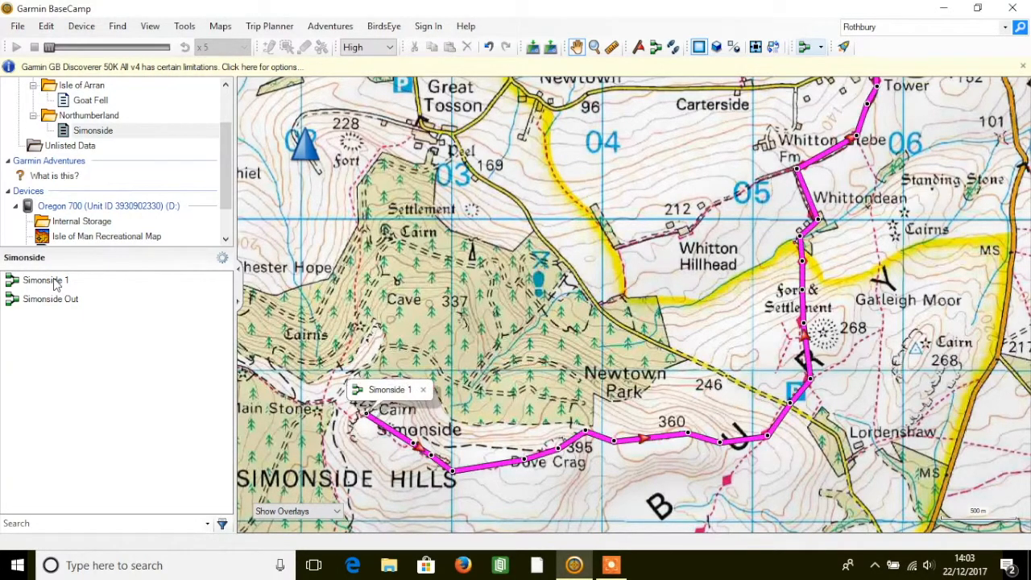
pyautogui.rightClick(48, 284)
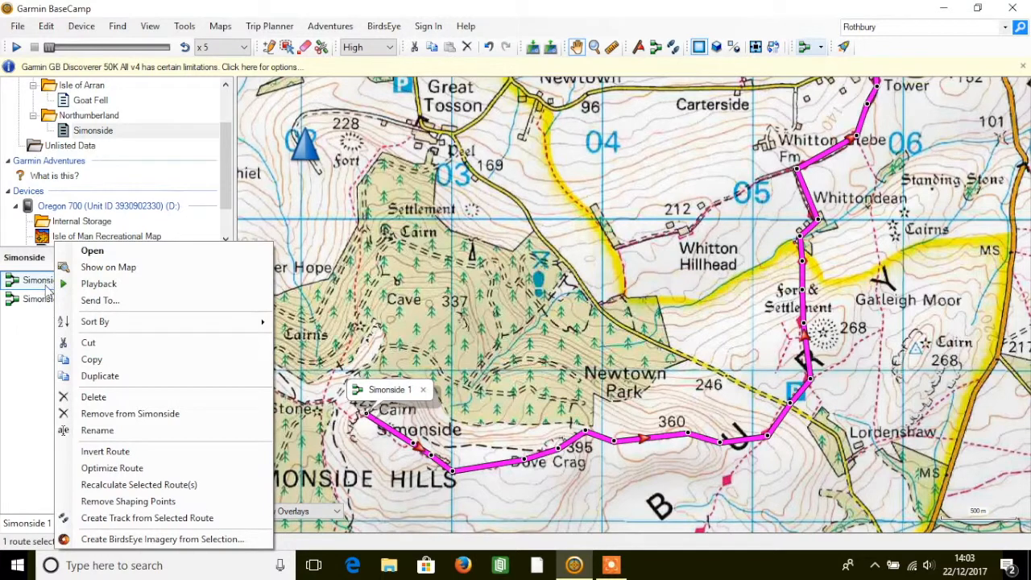
pyautogui.click(125, 430)
pyautogui.click(89, 280)
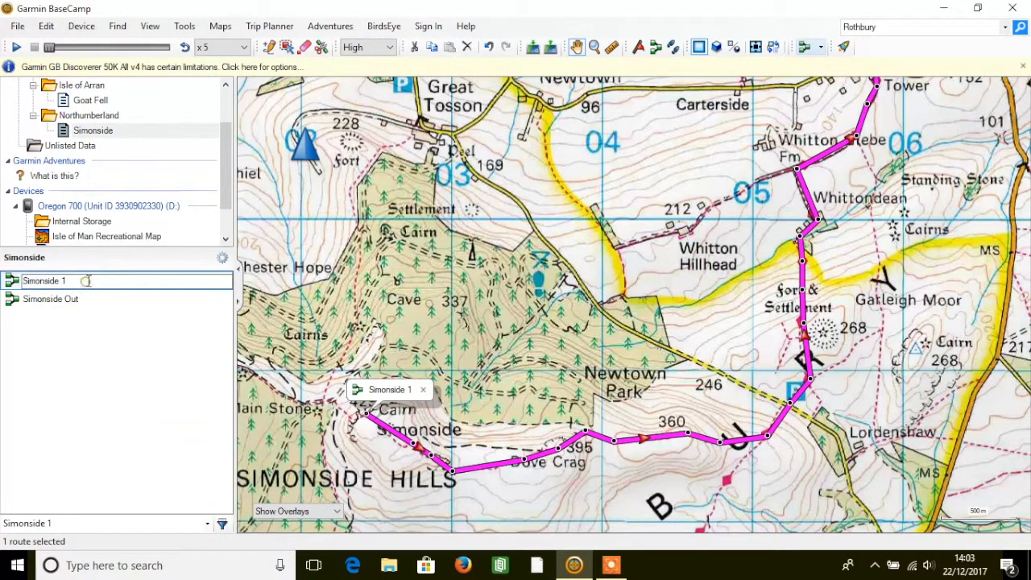
pyautogui.press('BackSpace')
pyautogui.write('In')
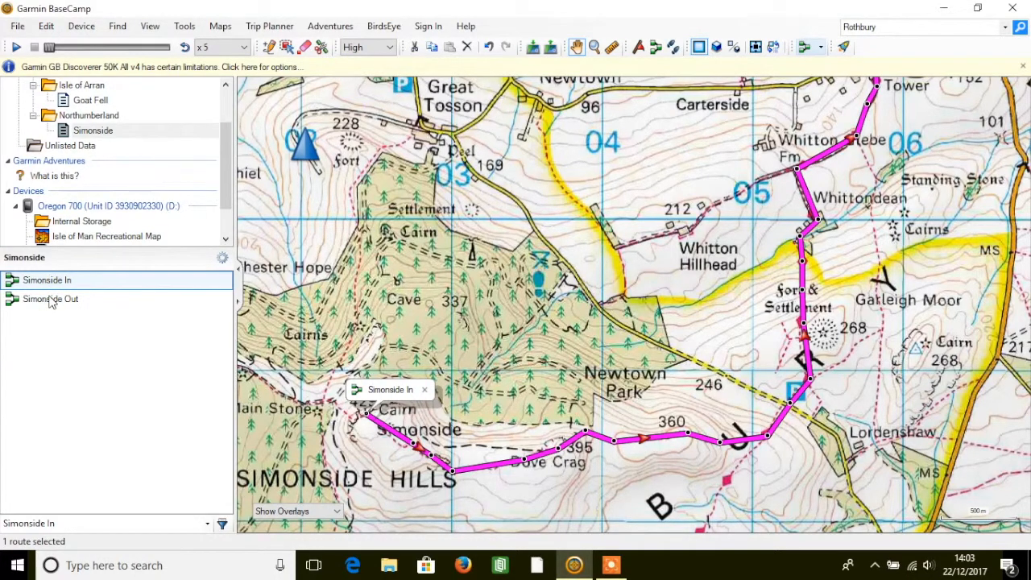
pyautogui.click(51, 302)
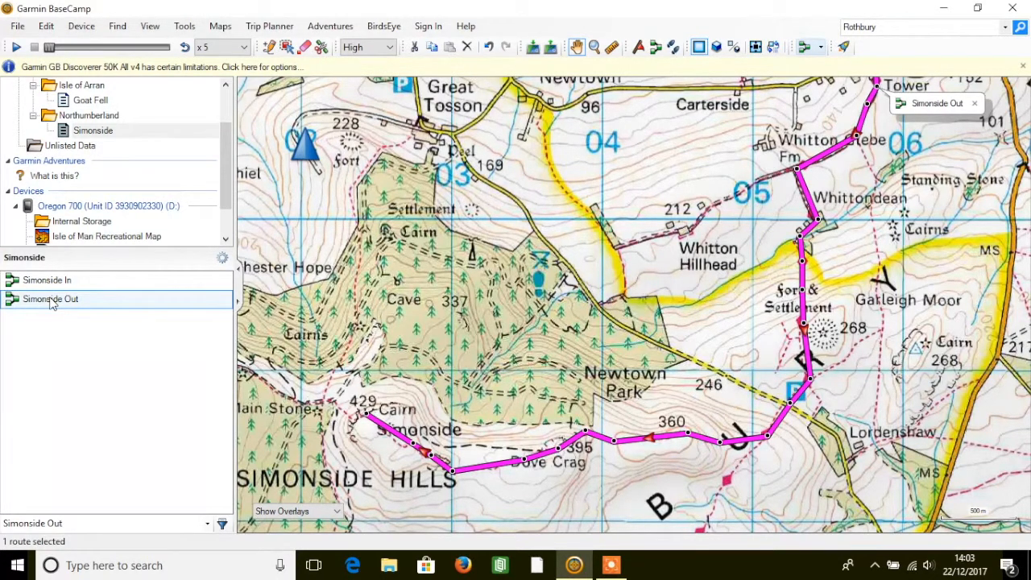
pyautogui.rightClick(50, 300)
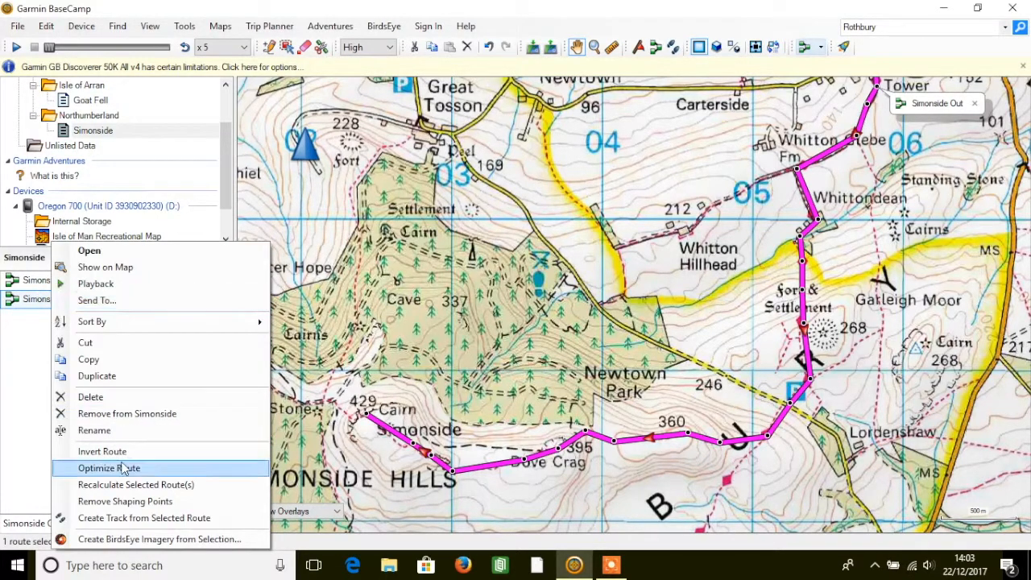
pyautogui.click(24, 354)
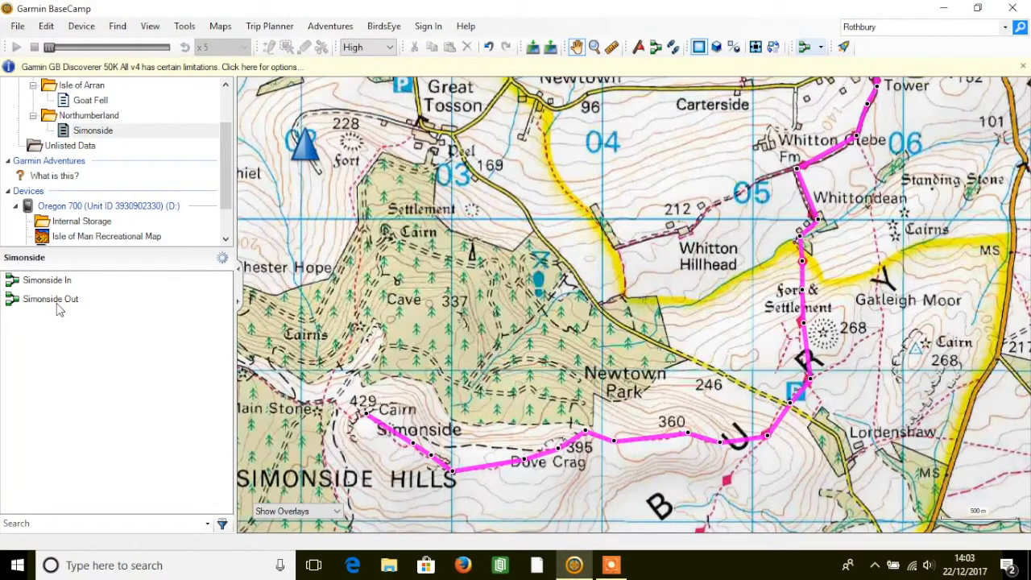
pyautogui.click(64, 300)
pyautogui.rightClick(64, 300)
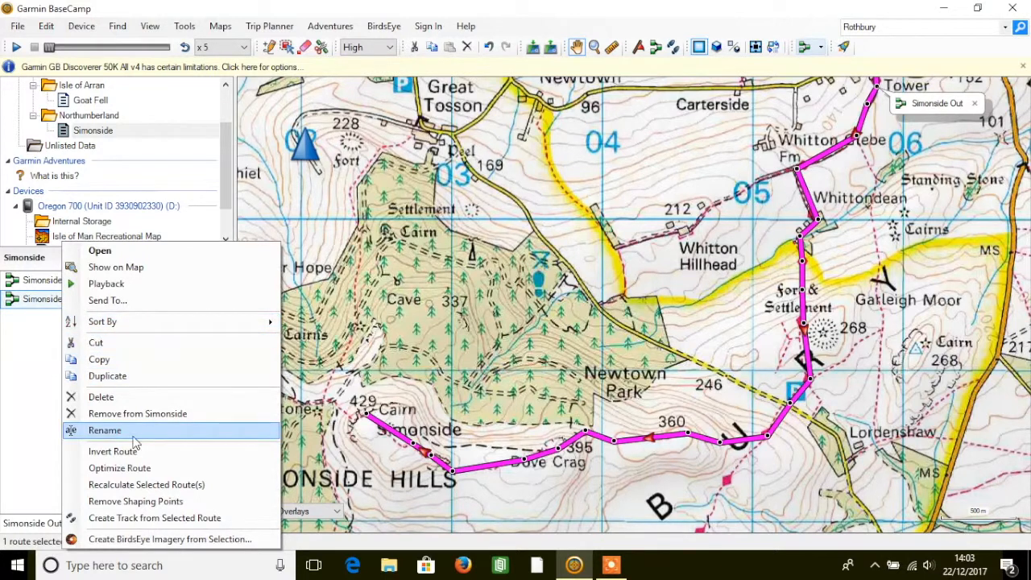
pyautogui.click(41, 354)
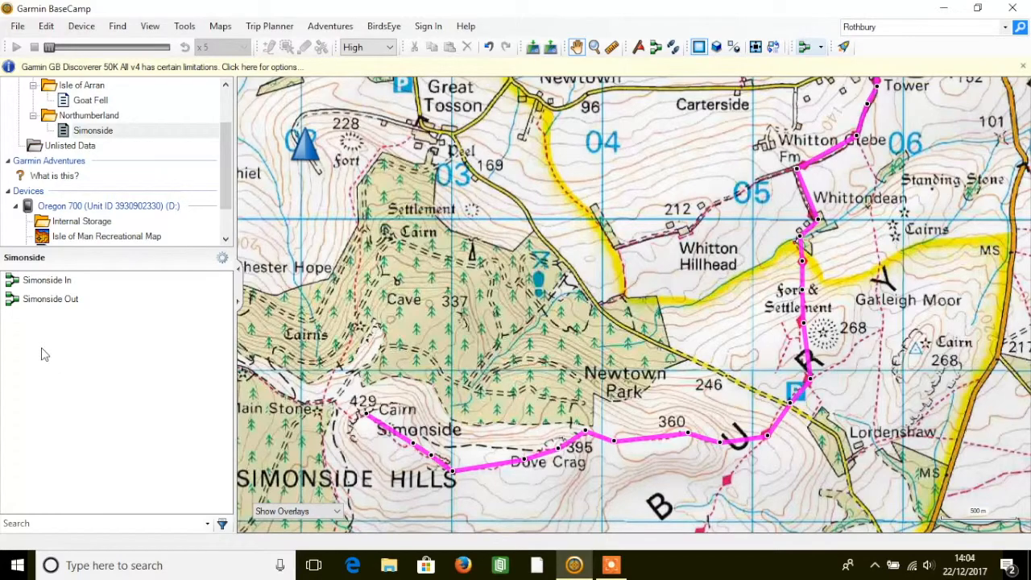
pyautogui.click(617, 567)
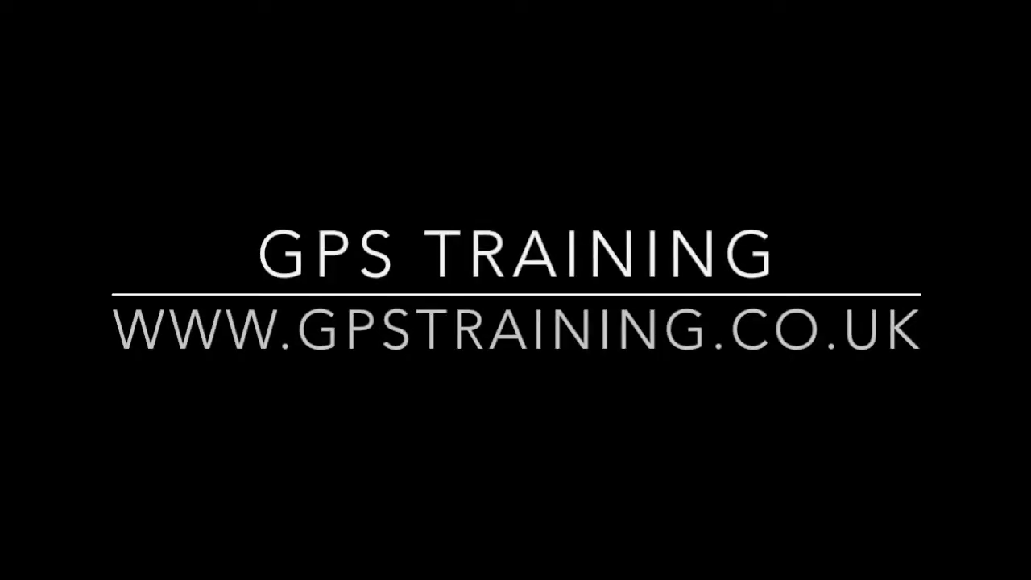